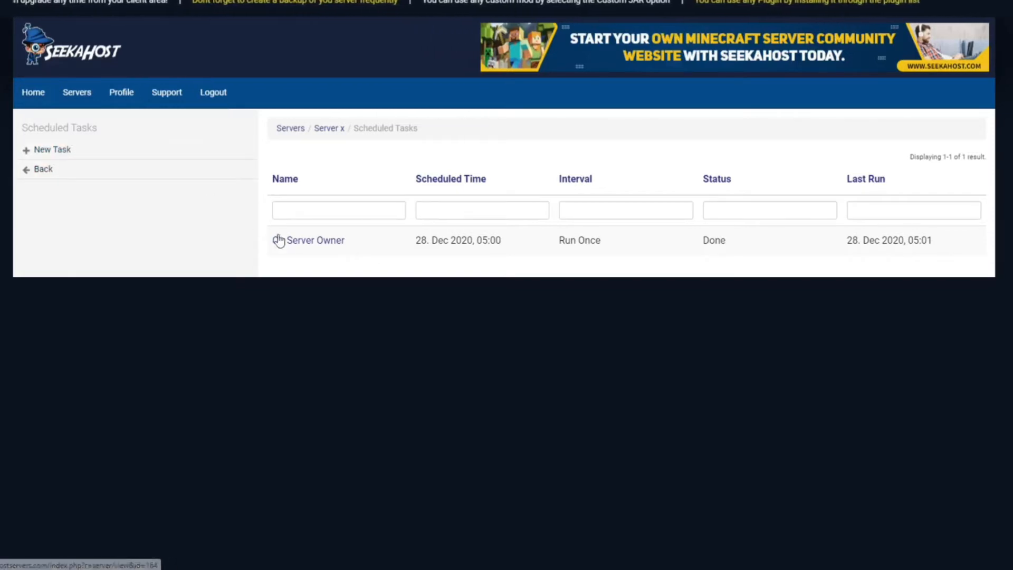
- Start a new scheduled task with the status Scheduled and enable its repeat interval
click(57, 153)
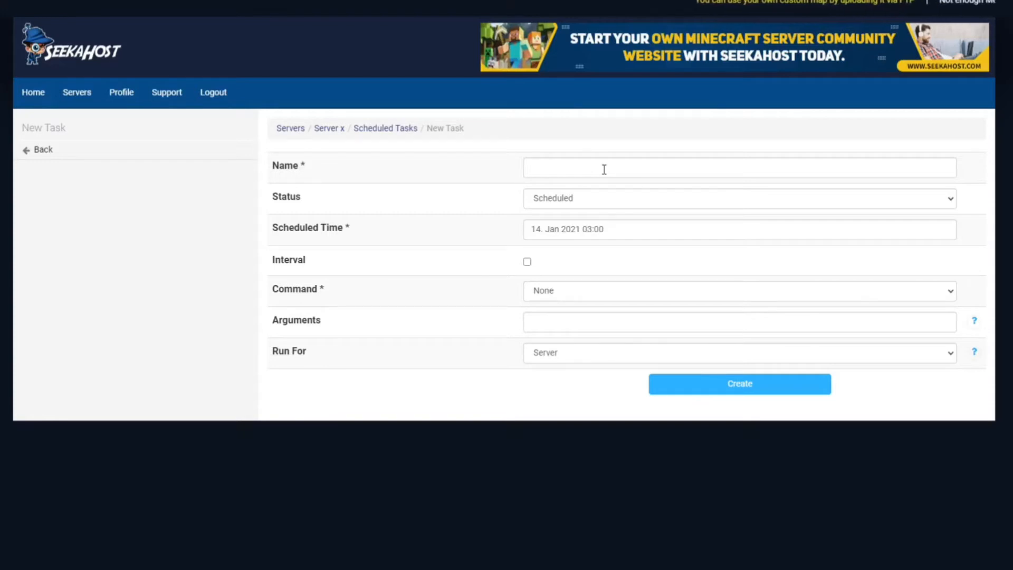
click(616, 204)
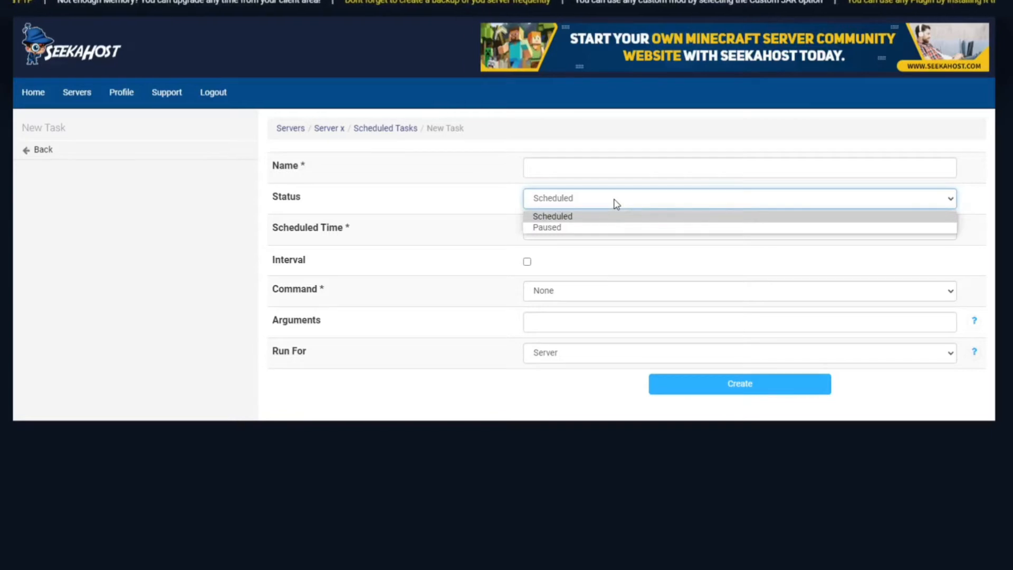
click(616, 204)
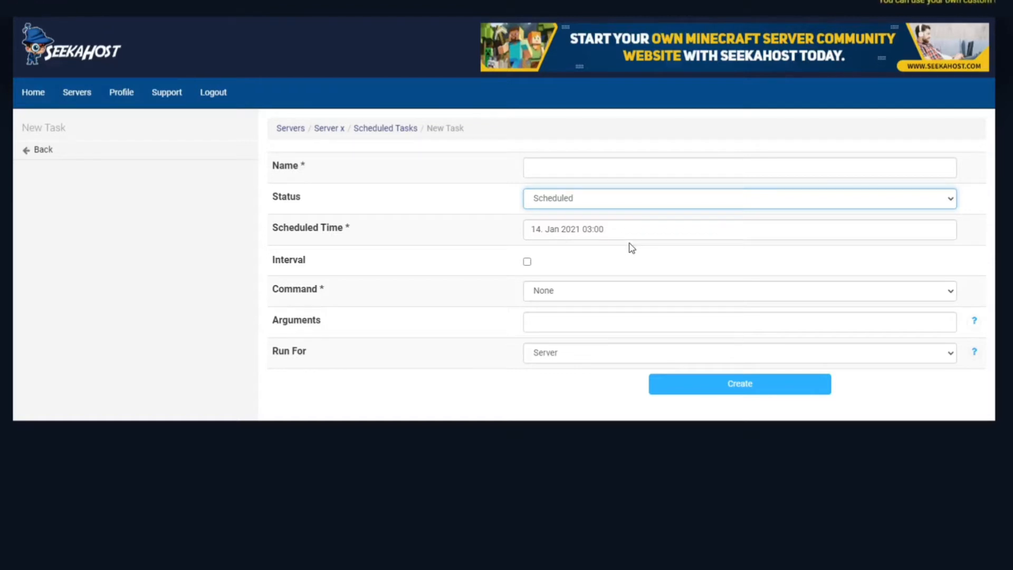
click(527, 262)
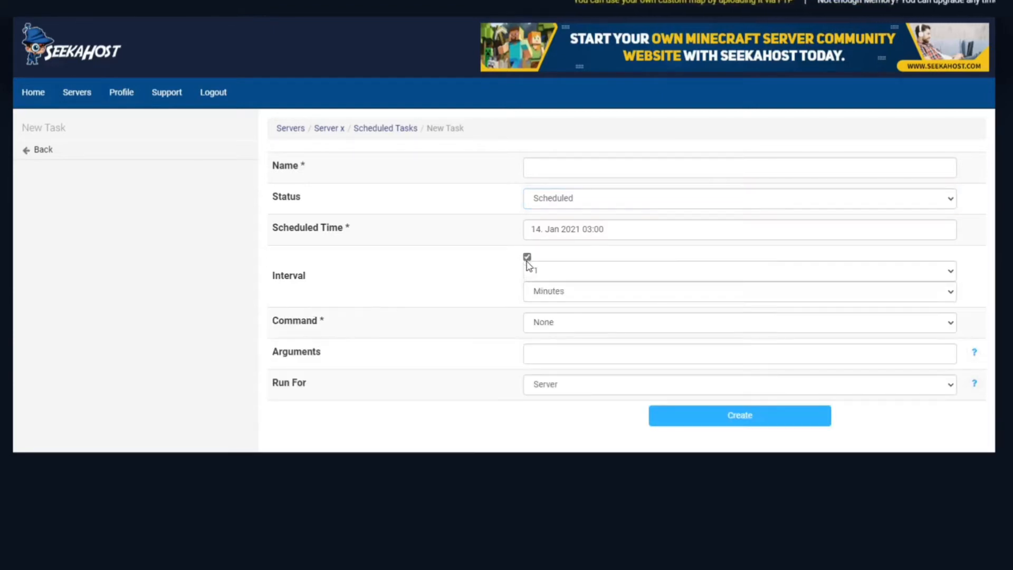
- Set the new task's repeat interval to 24 hours
click(577, 278)
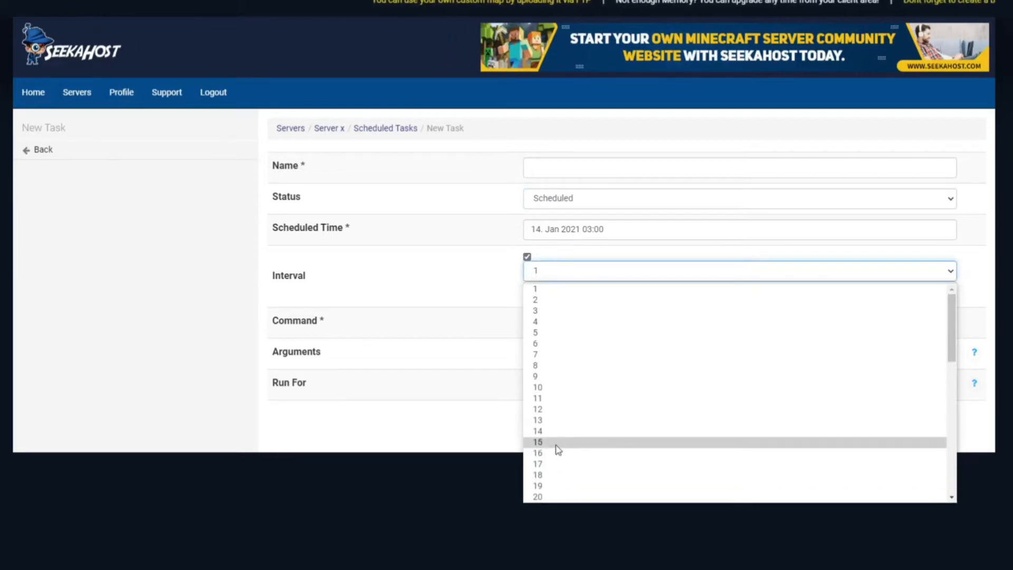
click(470, 276)
click(578, 297)
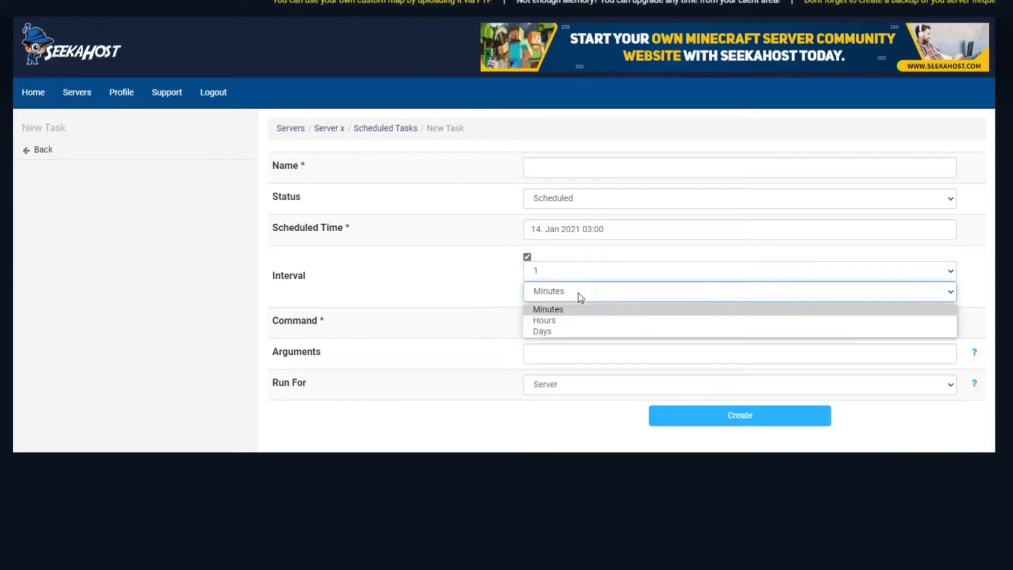
click(559, 323)
click(546, 271)
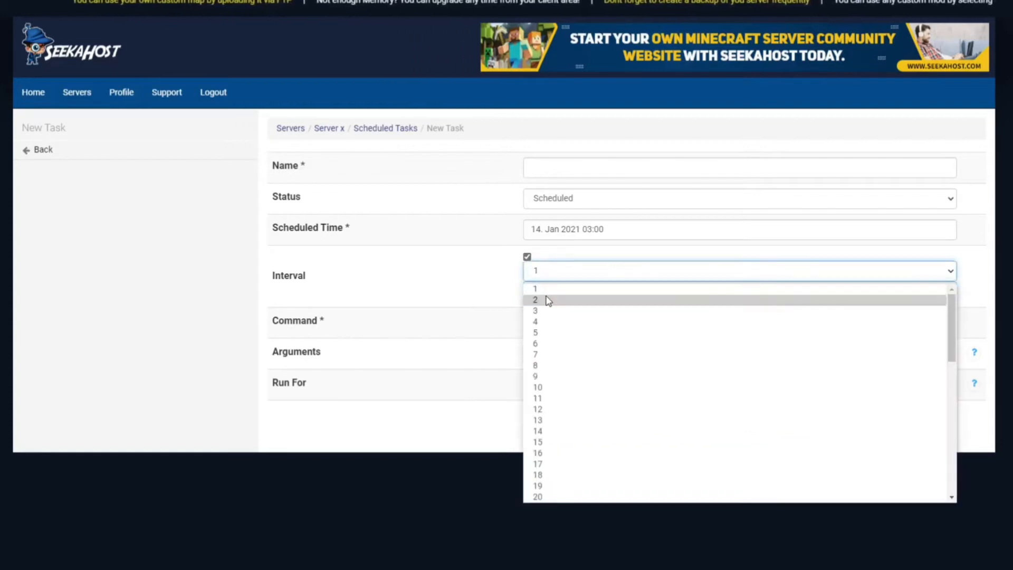
scroll(557, 475, down, 3)
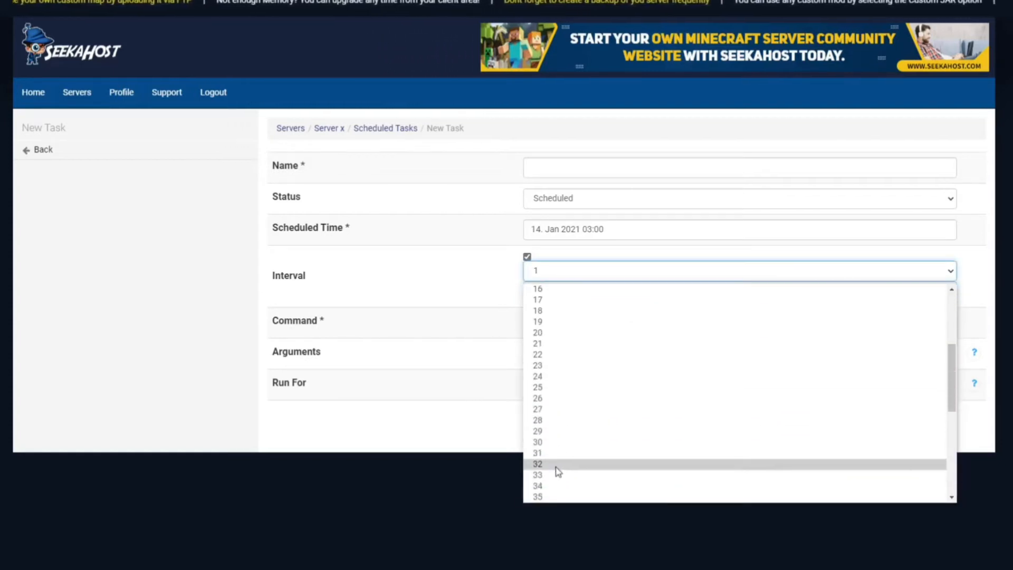
click(539, 377)
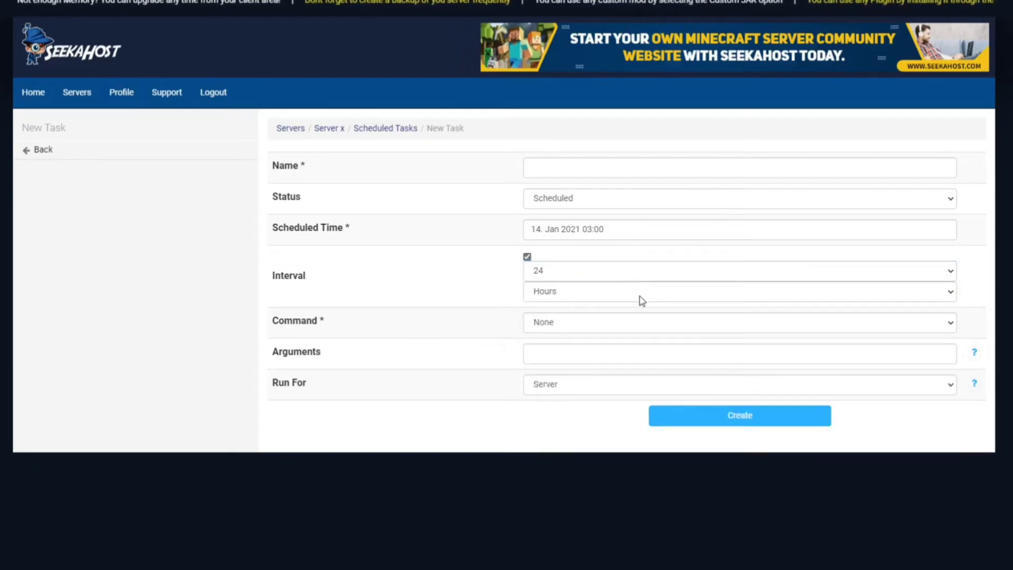
- Change the task's repeat interval to 3 days
click(612, 297)
click(562, 331)
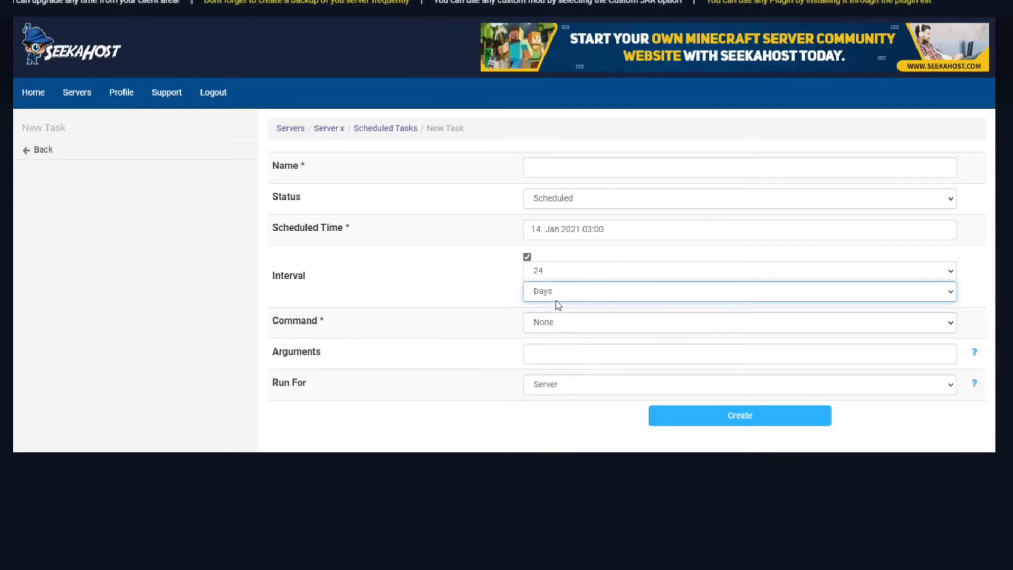
click(560, 272)
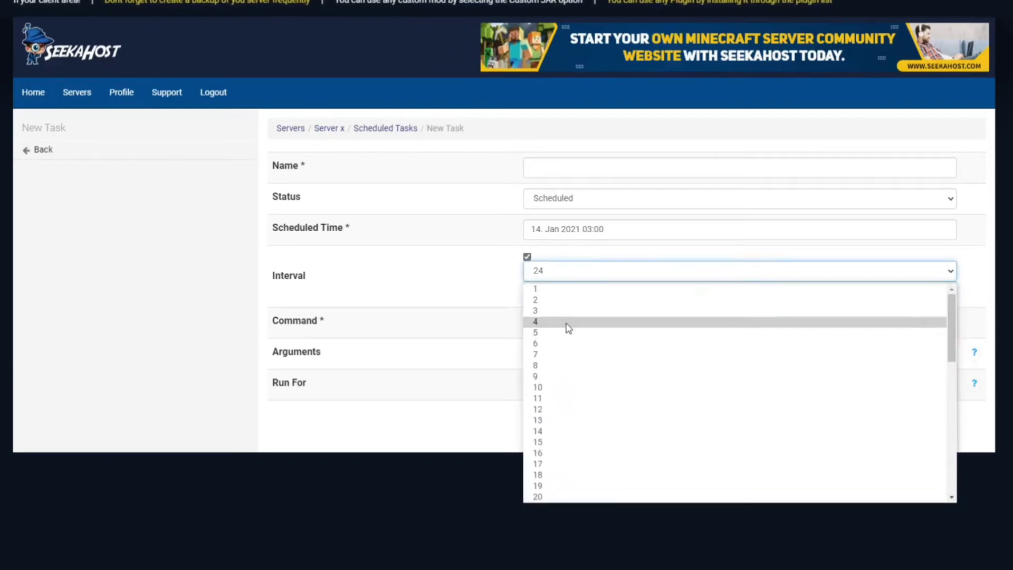
click(546, 308)
- Review the commands that can be assigned to the scheduled task, leaving the choice at None
click(937, 323)
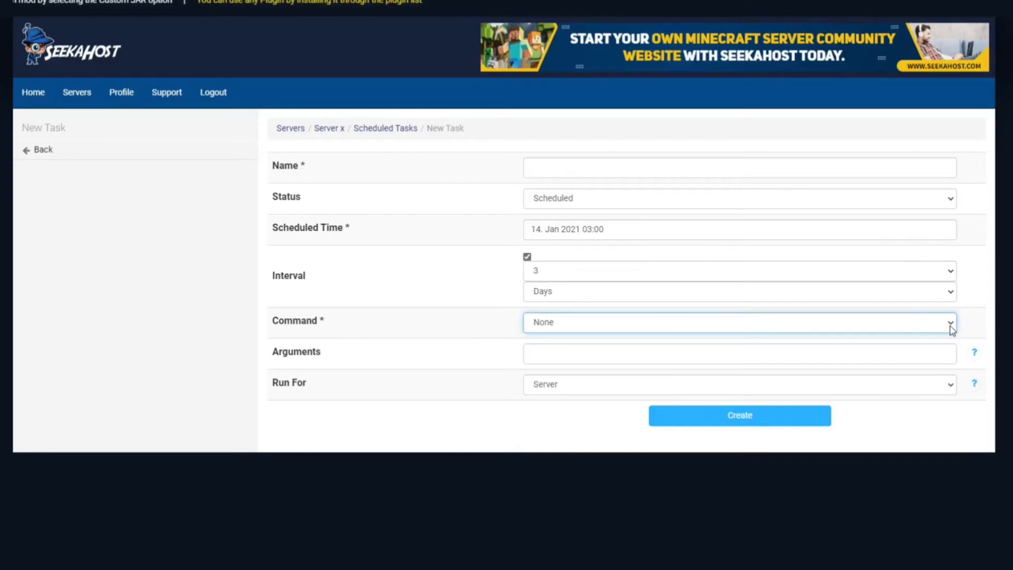
click(952, 328)
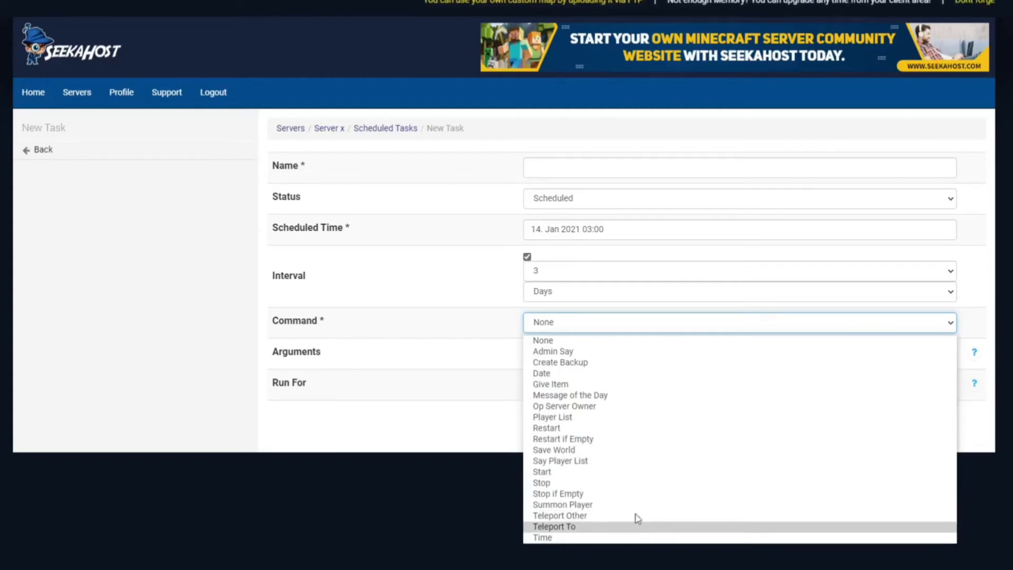
click(669, 340)
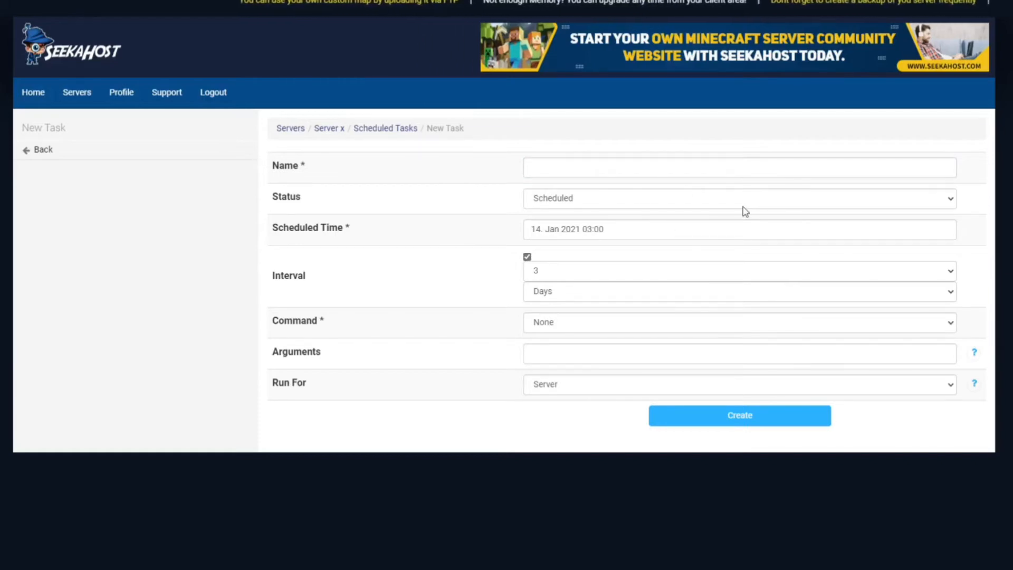
- Name the task "warning" and set it to repeat every 24 hours
click(618, 173)
text(warning)
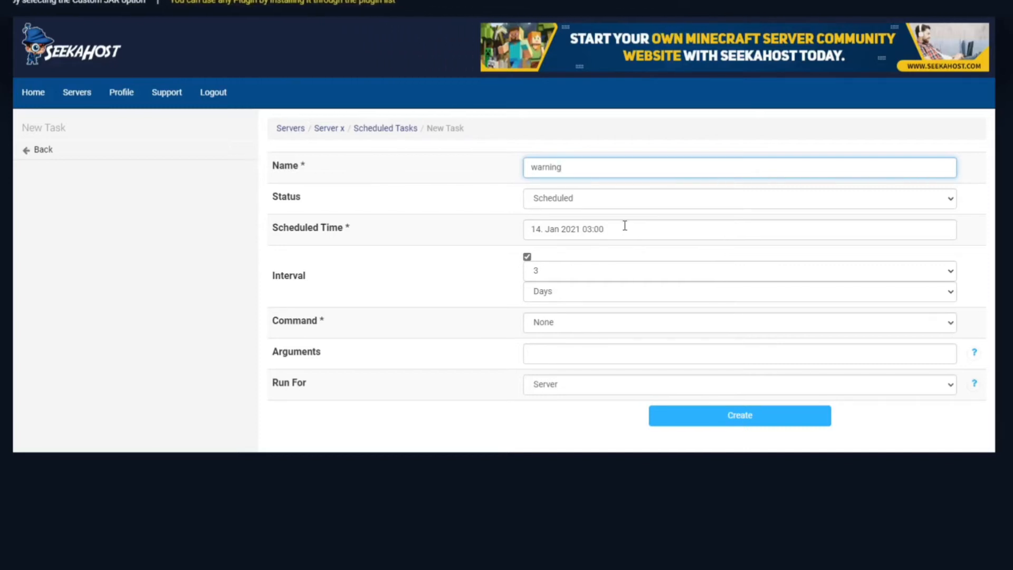
click(569, 296)
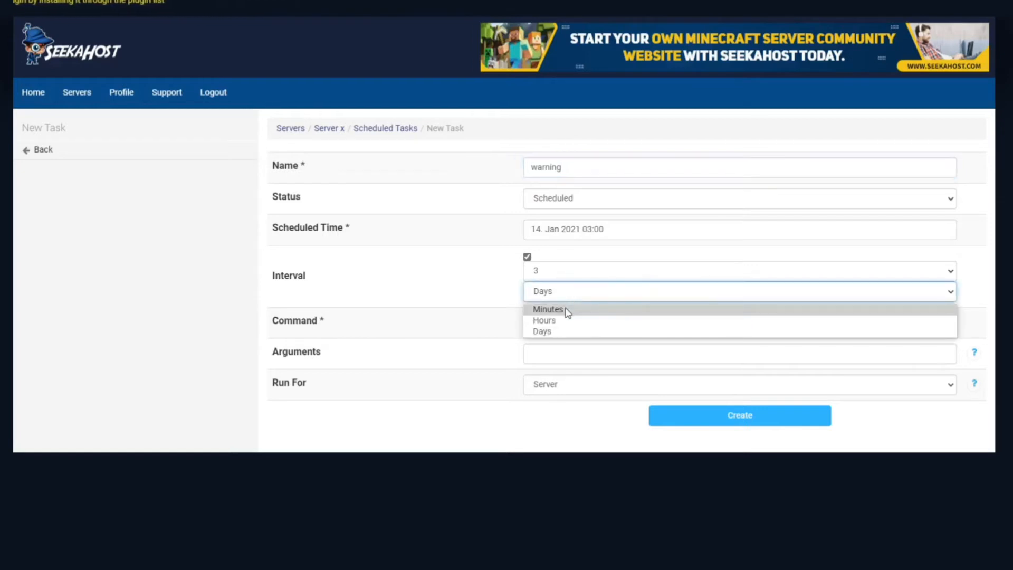
click(560, 321)
click(559, 270)
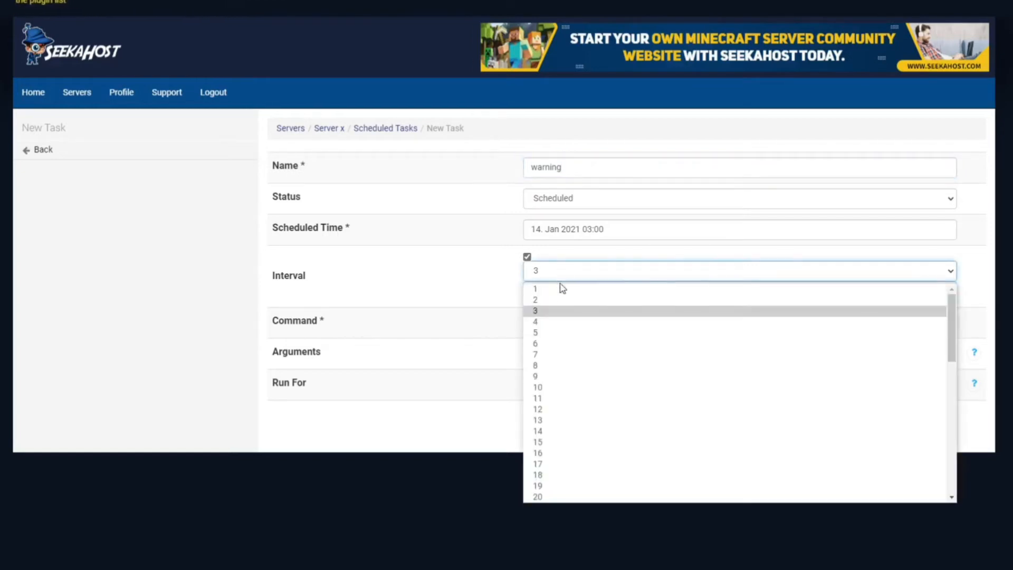
scroll(601, 458, down, 3)
scroll(601, 458, down, 1)
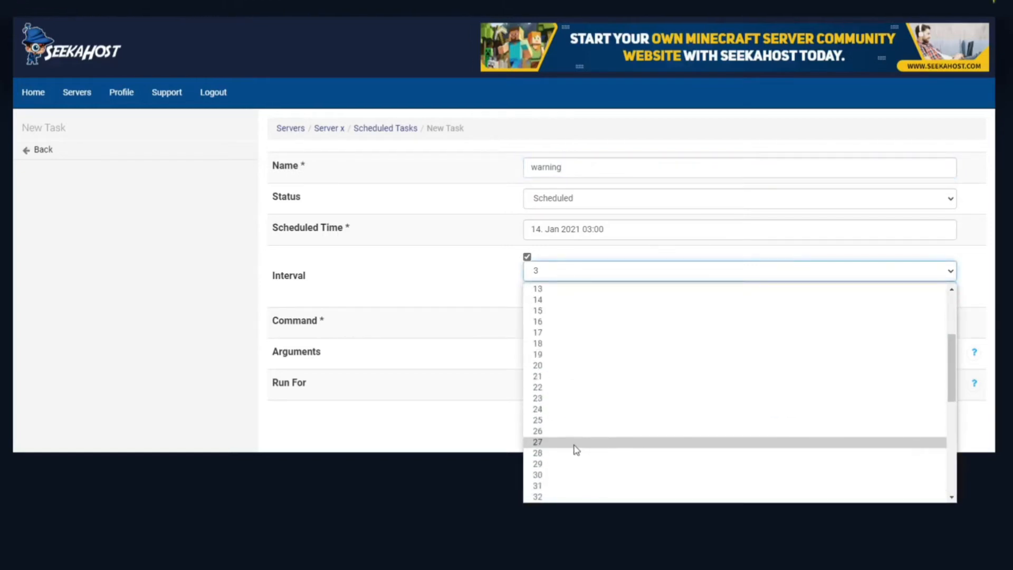
click(551, 414)
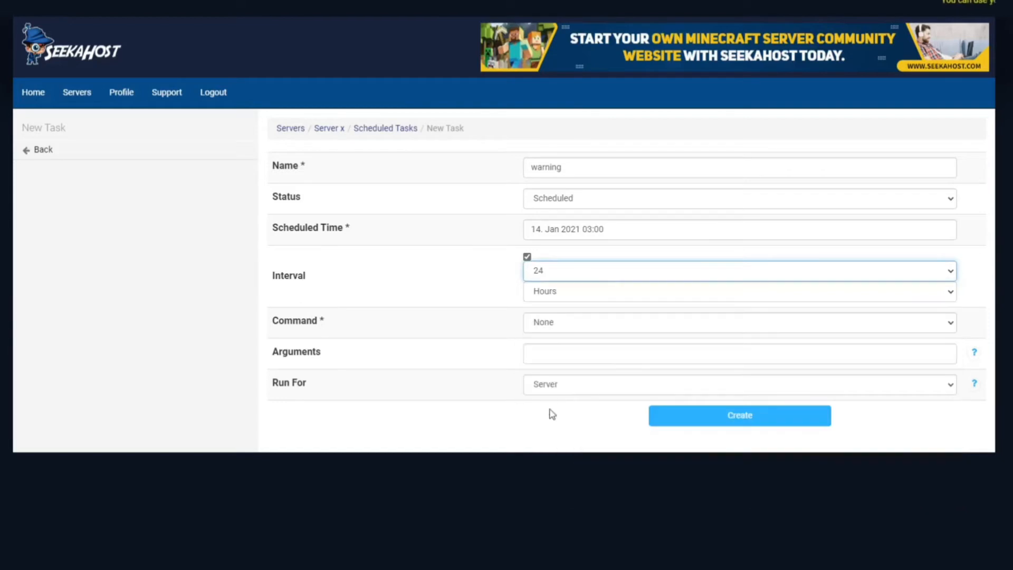
- Assign the Admin Say command with the argument "Server Restarting in 5 Mins" and create the warning task
click(683, 323)
click(601, 351)
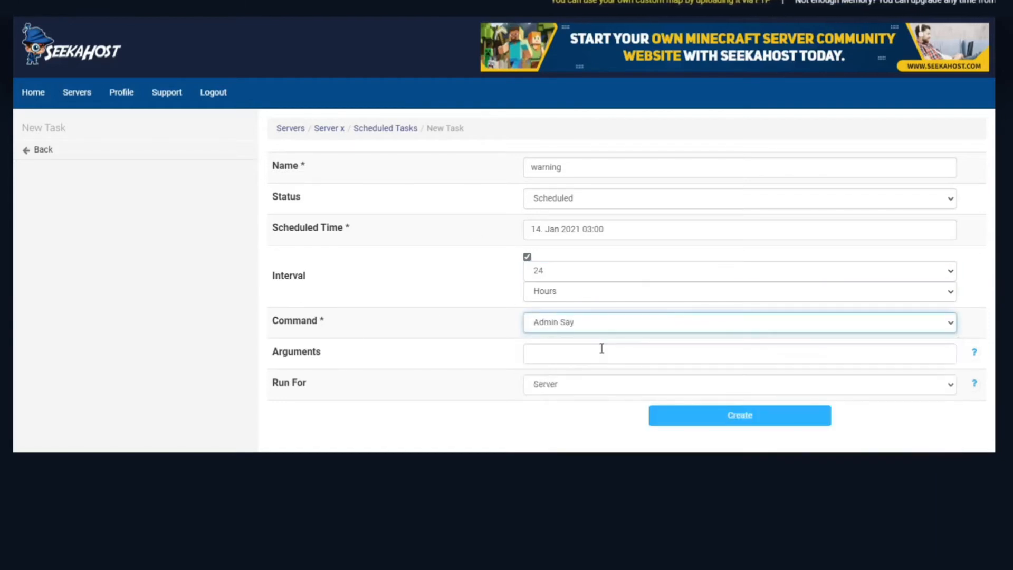
click(566, 352)
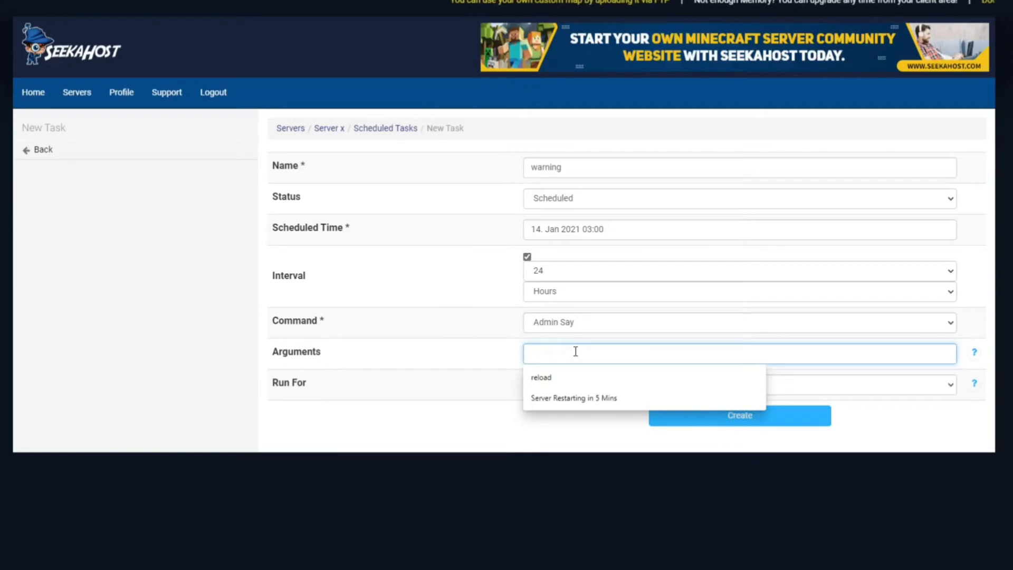
click(589, 404)
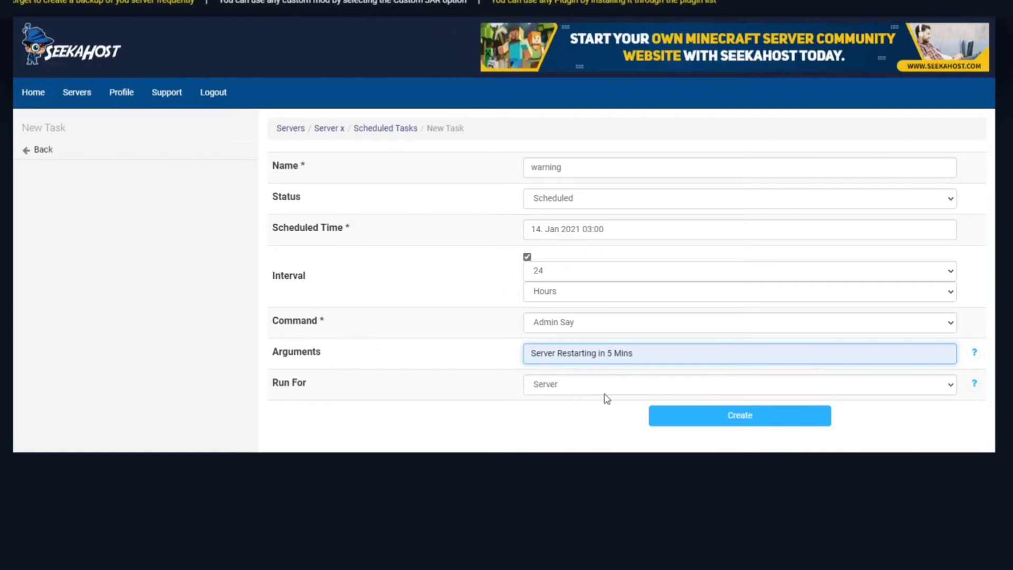
click(727, 422)
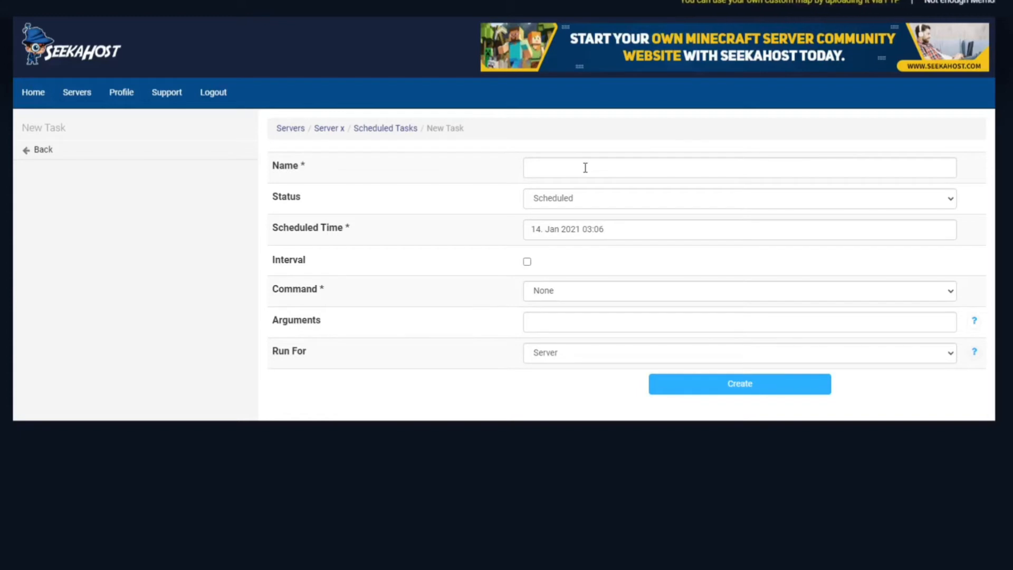
- Name the next new task "stop" and set it to repeat every 1 day
click(585, 167)
text(stop)
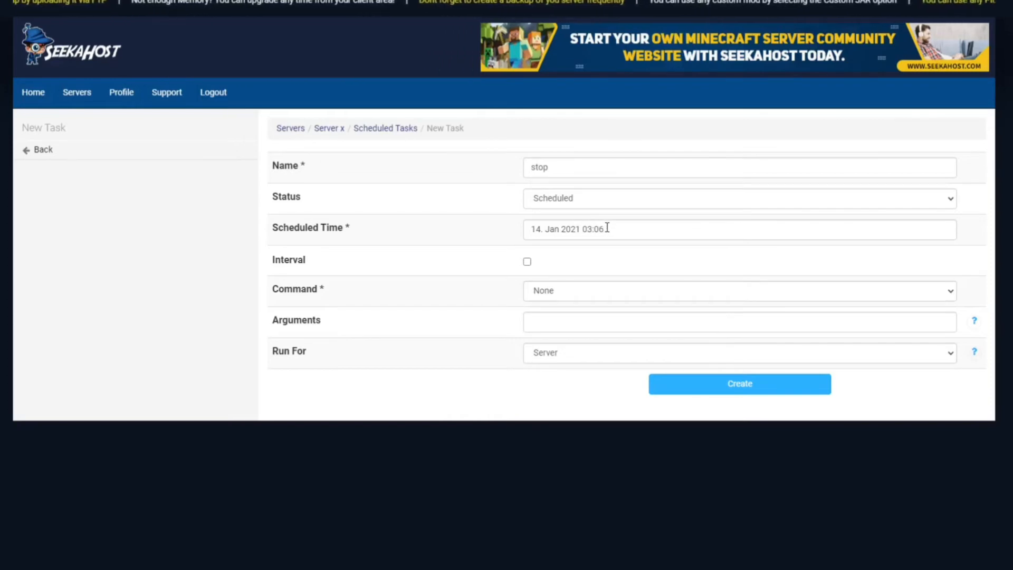
click(527, 262)
click(578, 294)
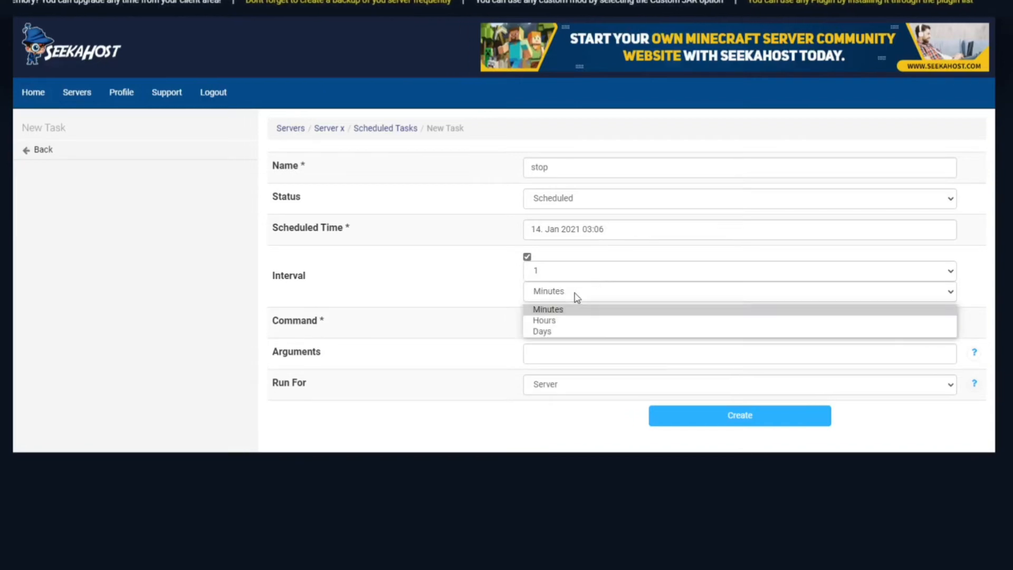
click(564, 331)
- Assign the Stop command, create the stop task and return to the list of scheduled tasks
click(704, 331)
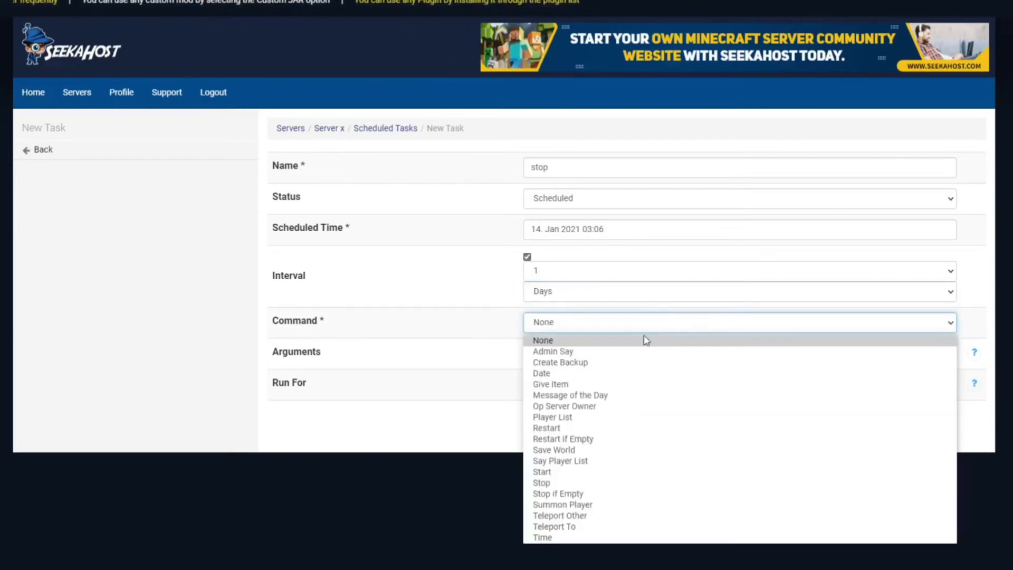
click(588, 483)
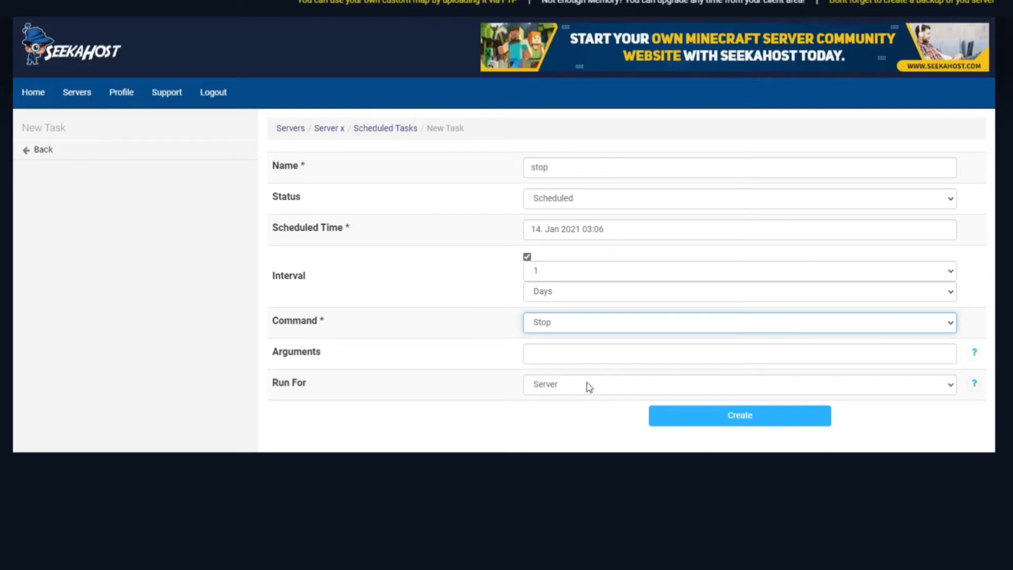
click(681, 415)
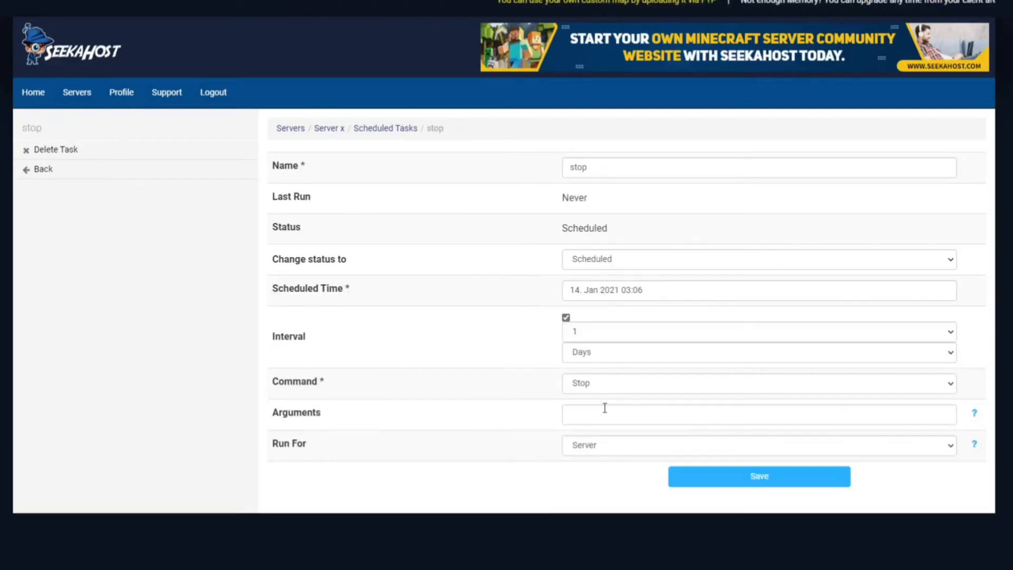
click(380, 132)
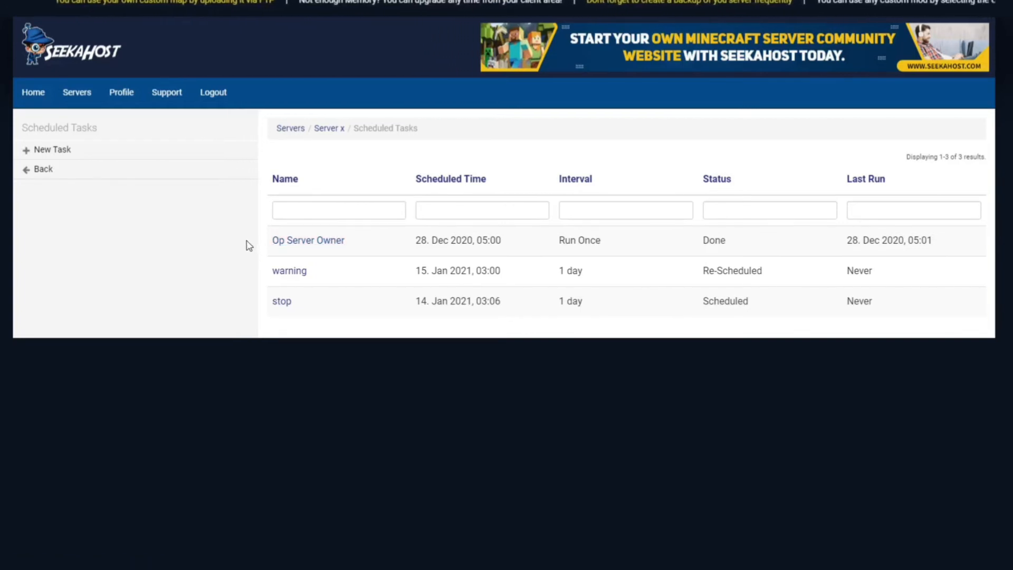
- Start a new task named "backup", scheduled for 14. Jan 2021 03:08 and repeating every 1 day
click(52, 149)
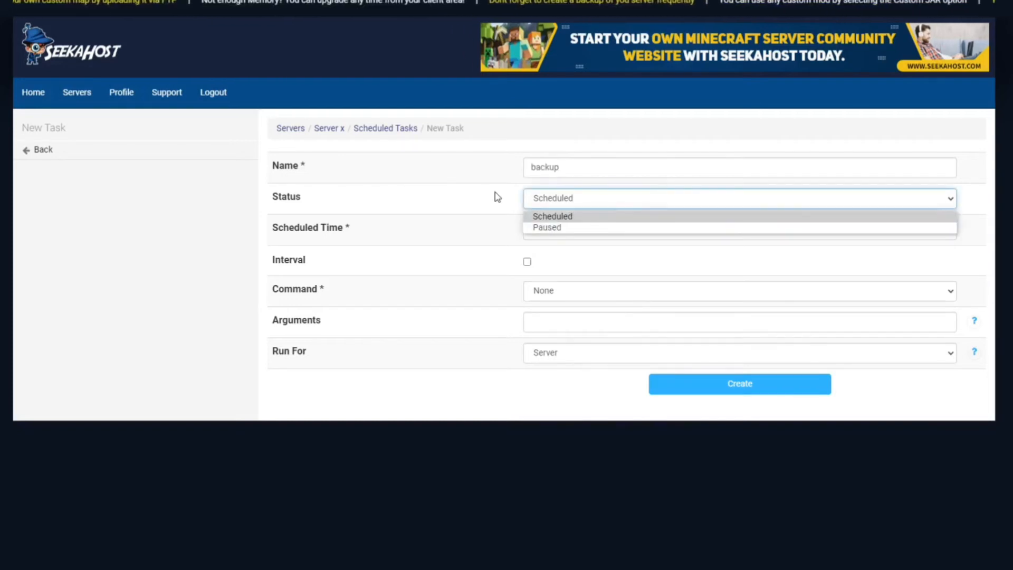
click(510, 204)
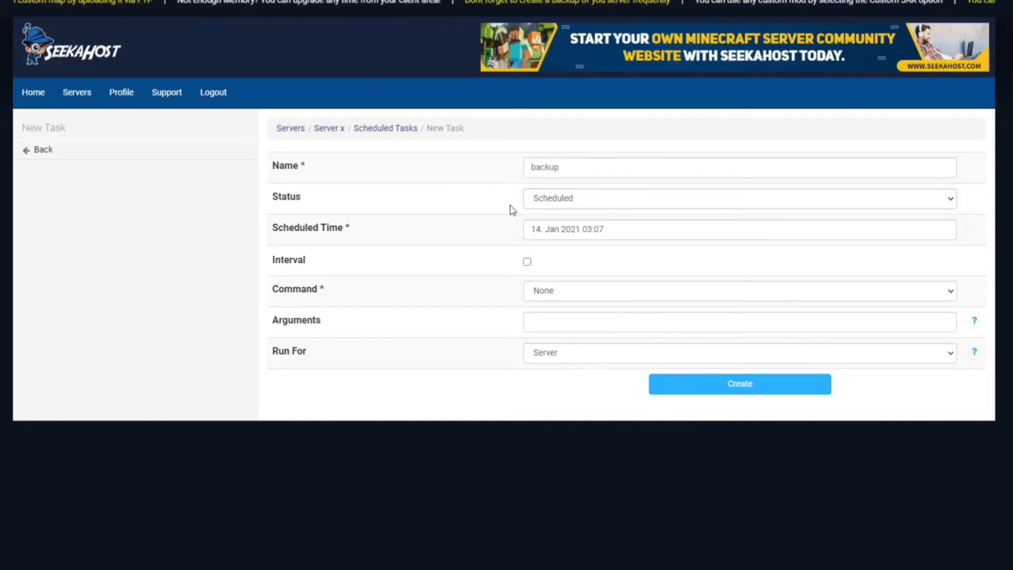
click(614, 229)
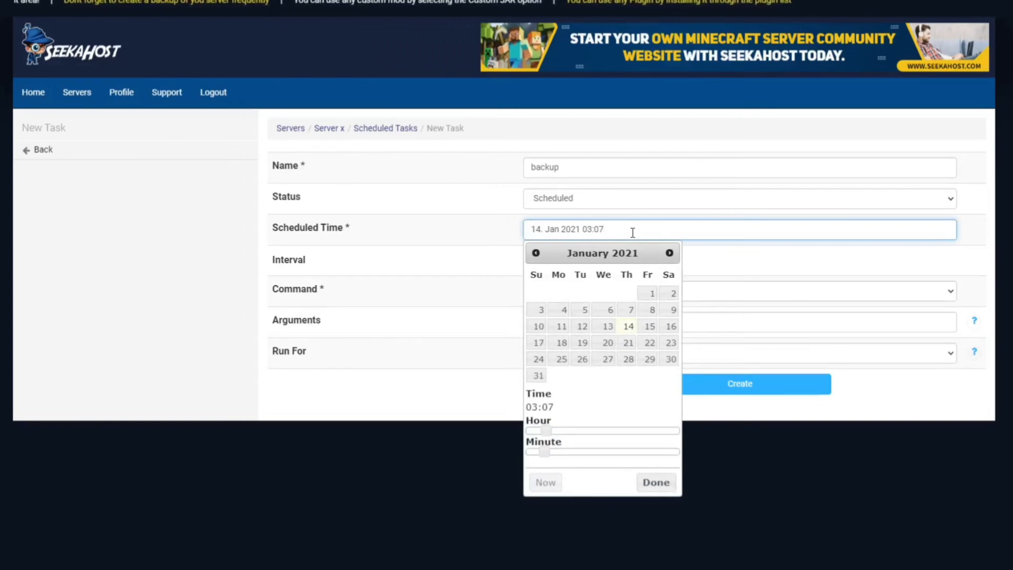
key(BackSpace)
text(8)
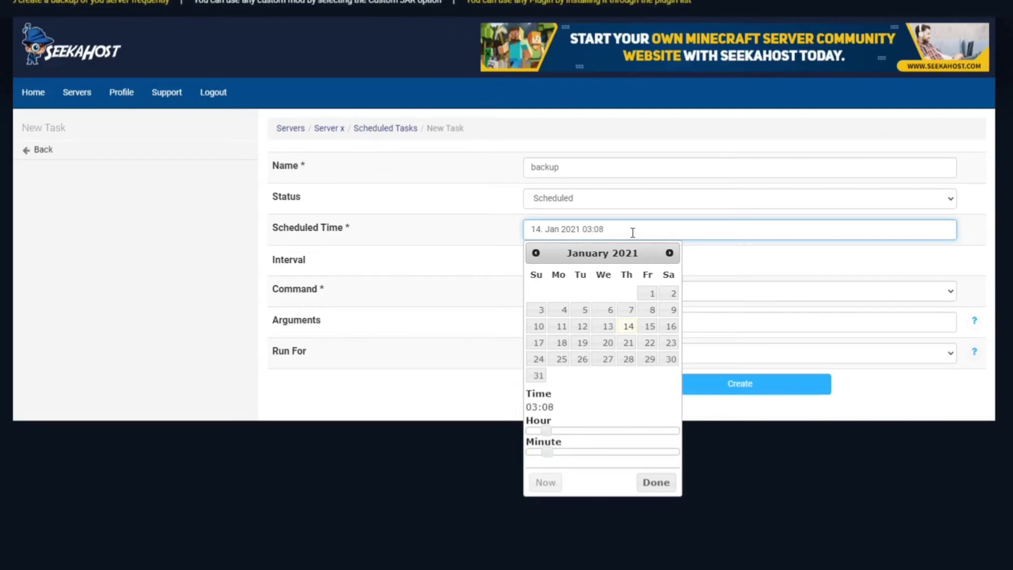
click(739, 267)
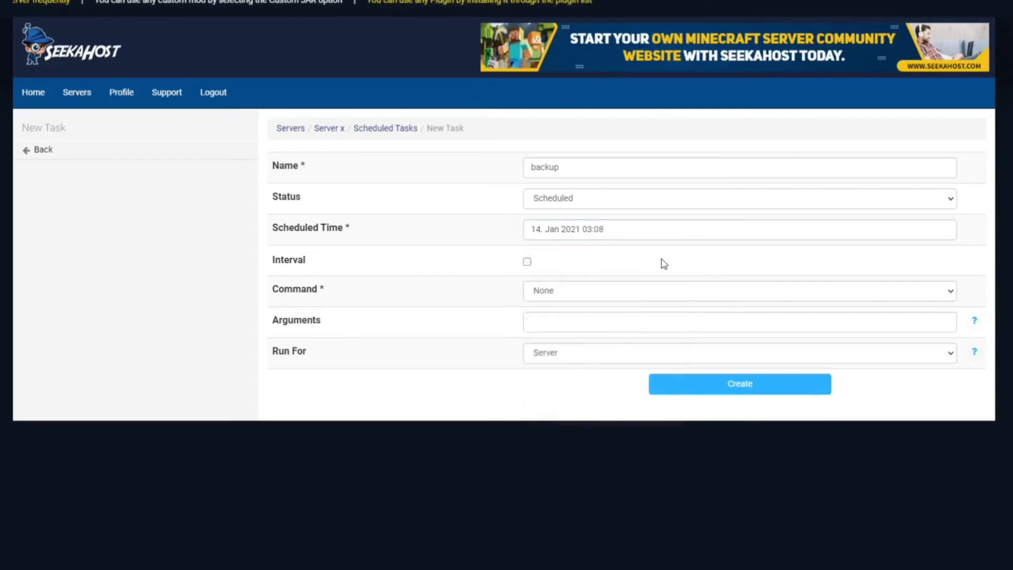
click(527, 261)
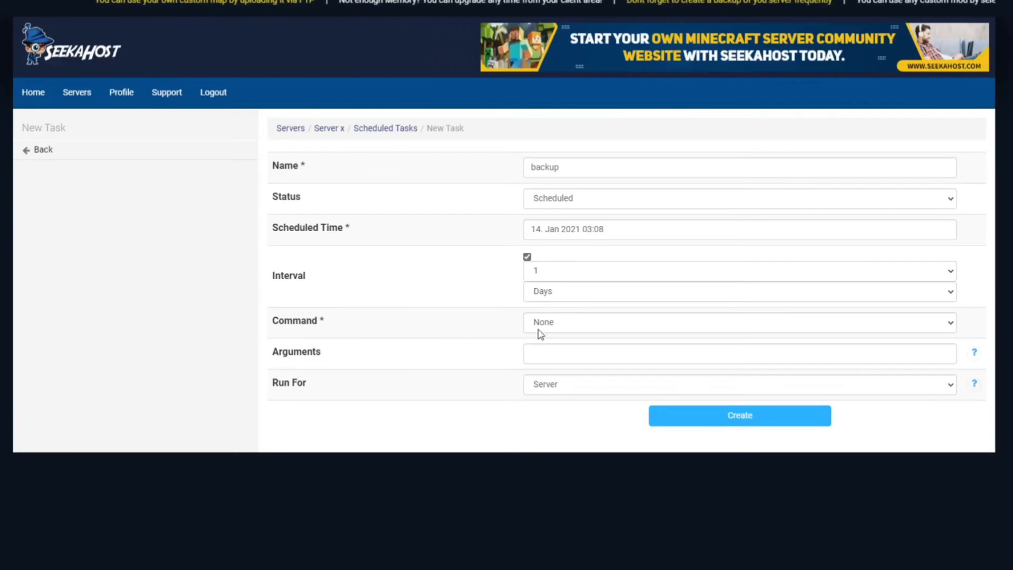
- Assign the Create Backup command, create the backup task and return to the list of scheduled tasks
click(560, 322)
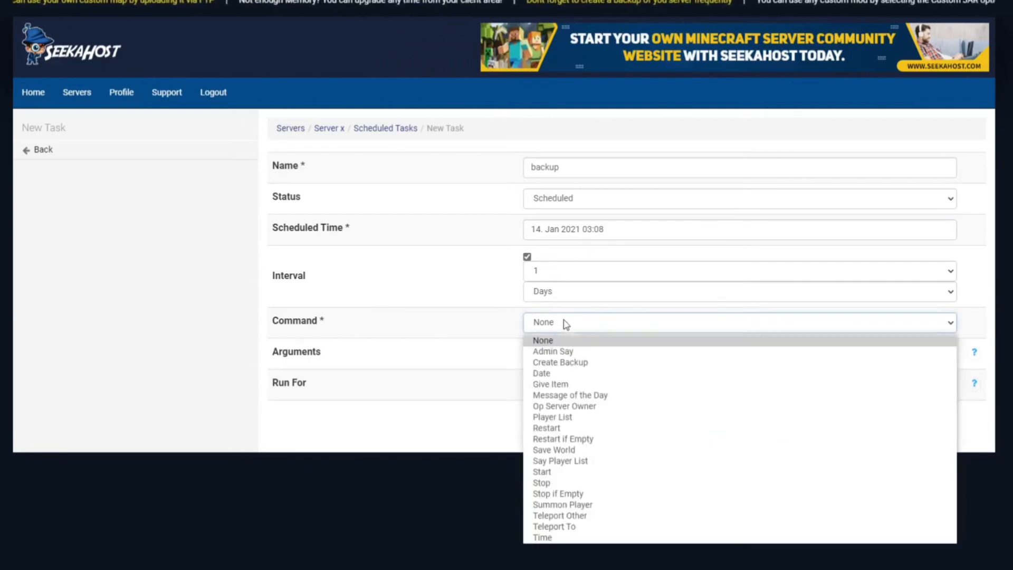
click(579, 364)
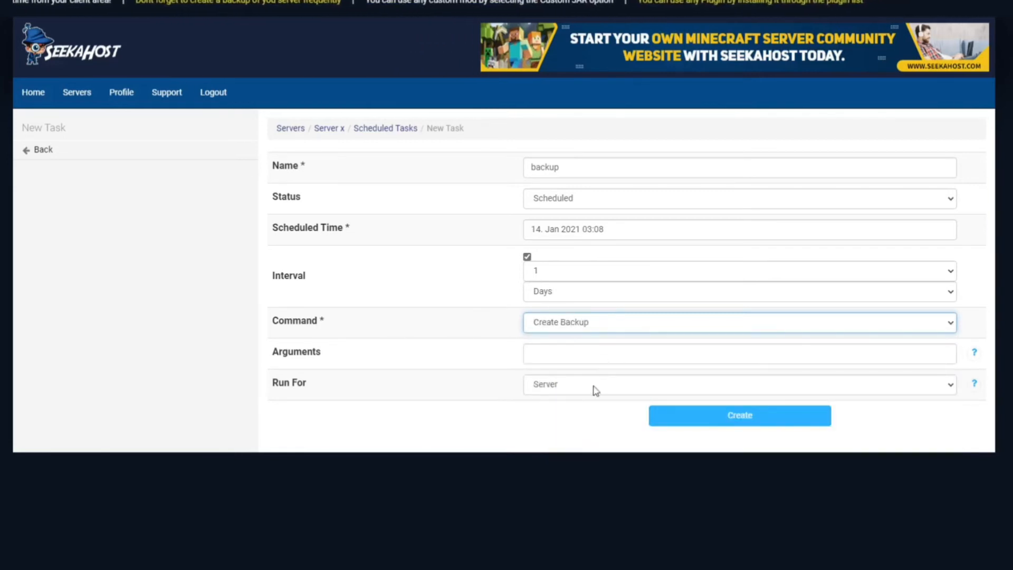
click(706, 426)
click(386, 131)
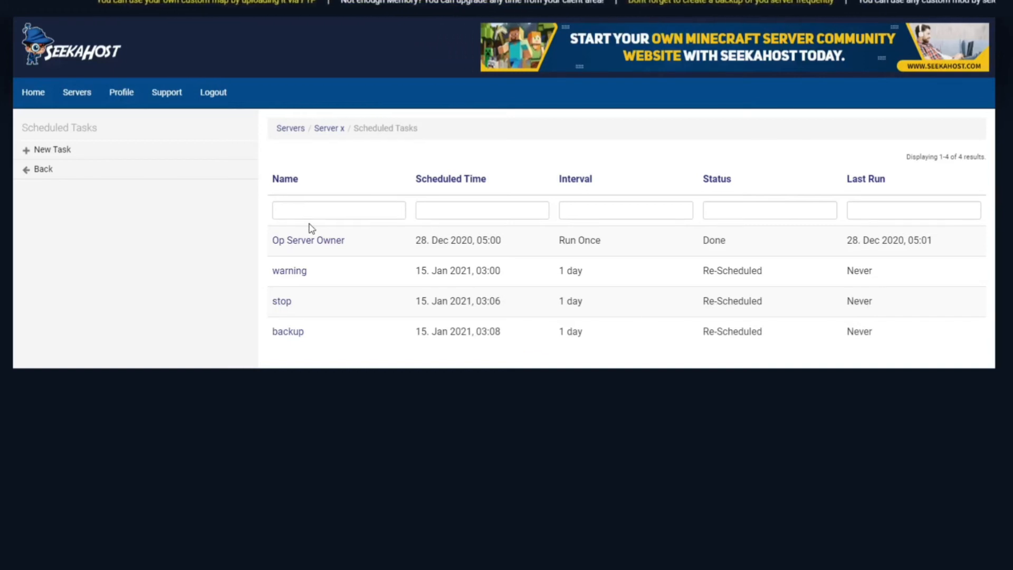
- Start a new task named "start" and set it to repeat every 1 day
click(52, 150)
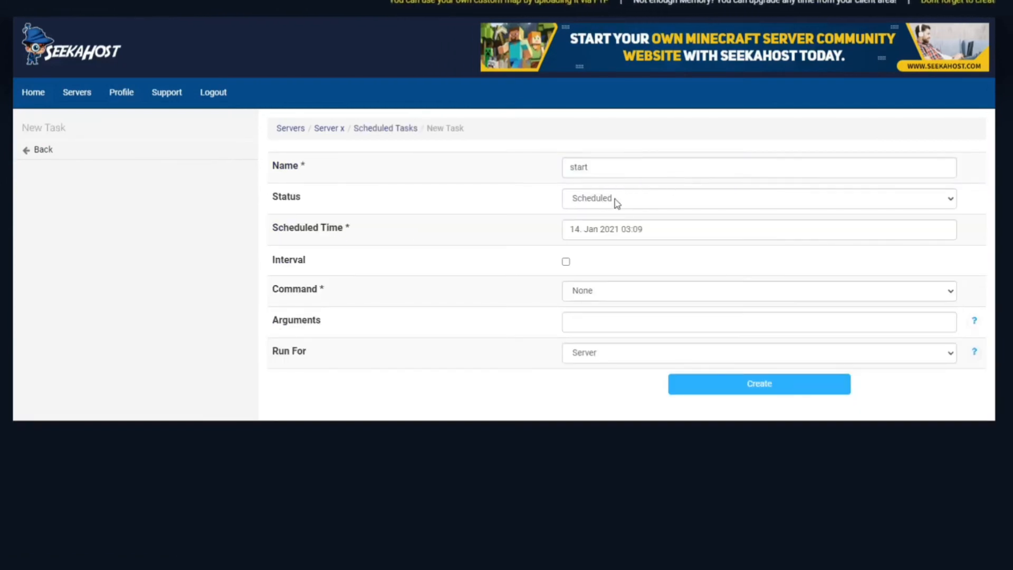
click(566, 262)
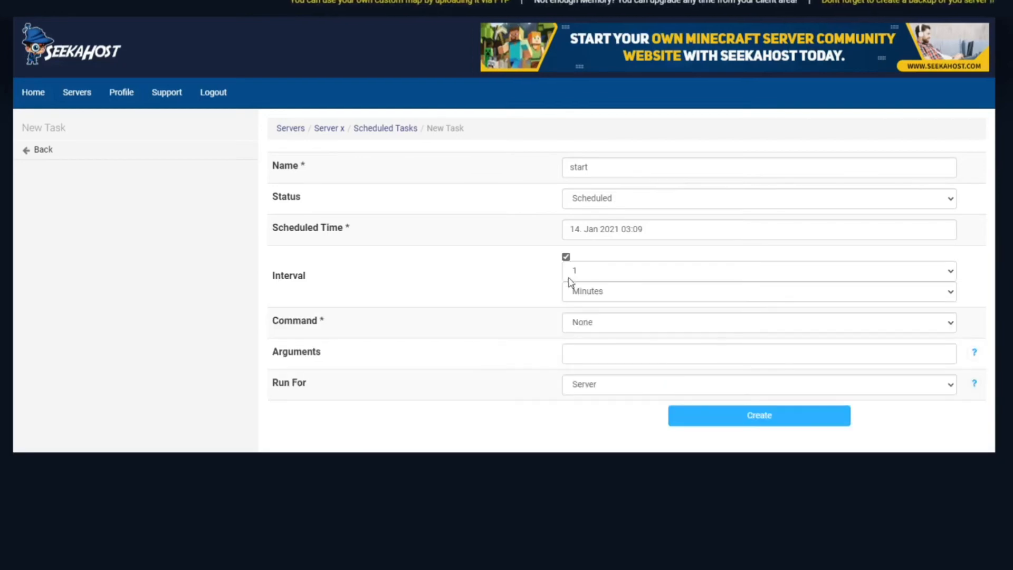
click(596, 272)
- Set the start task's scheduled time to 14. Jan 2021 03:14
click(659, 226)
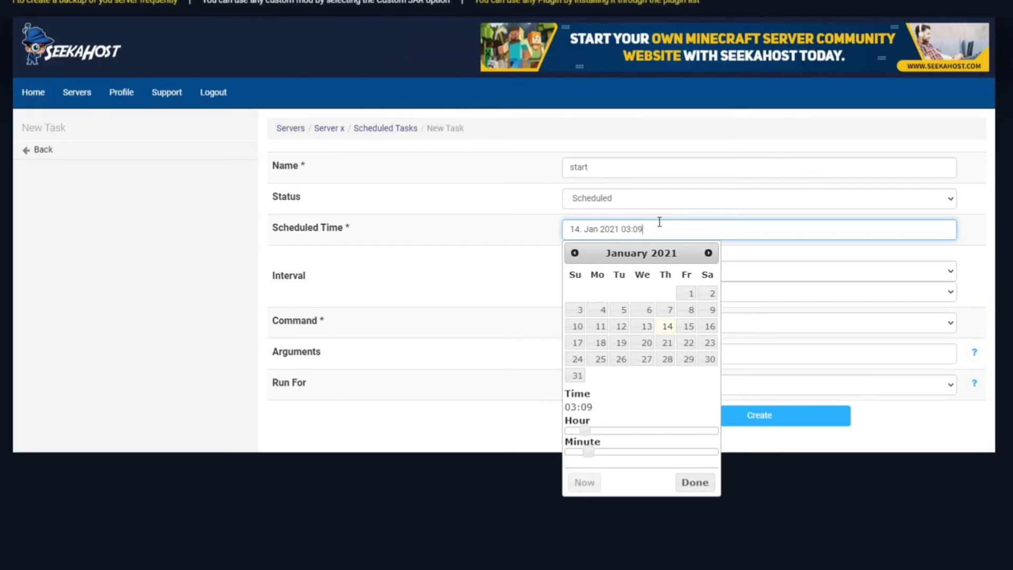
key(BackSpace)
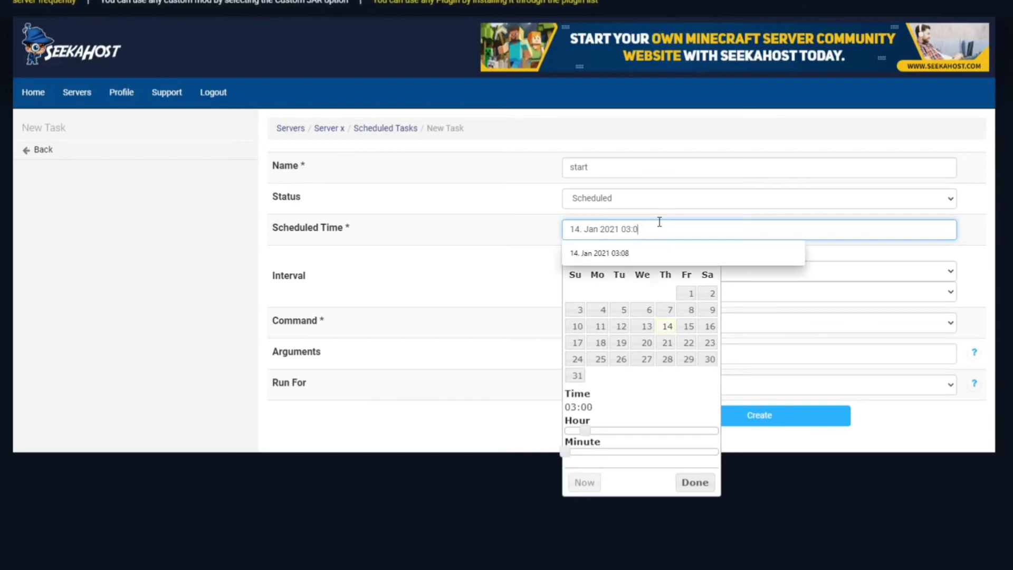
text(14)
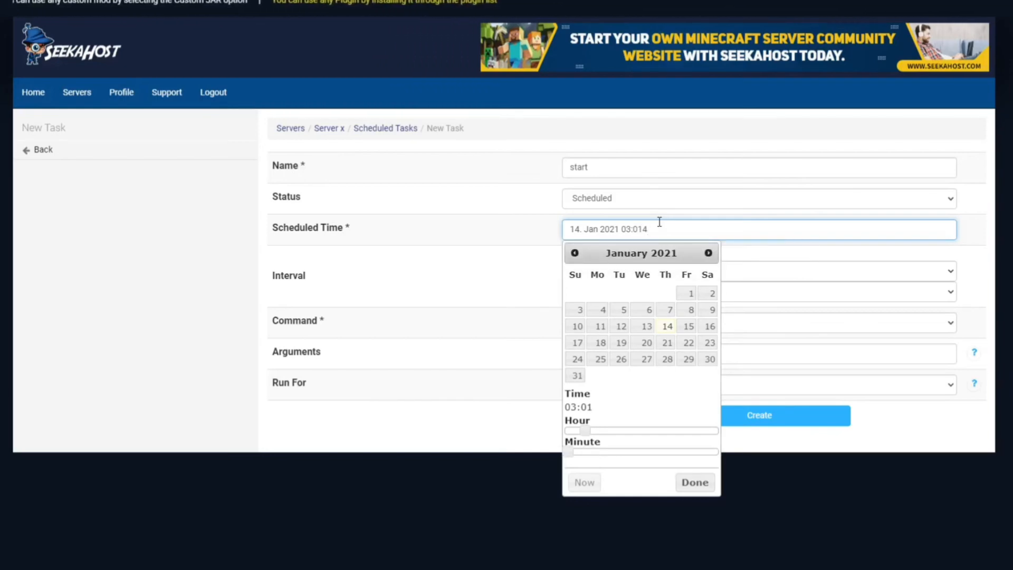
key(BackSpace)
key(BackSpace)
text(14)
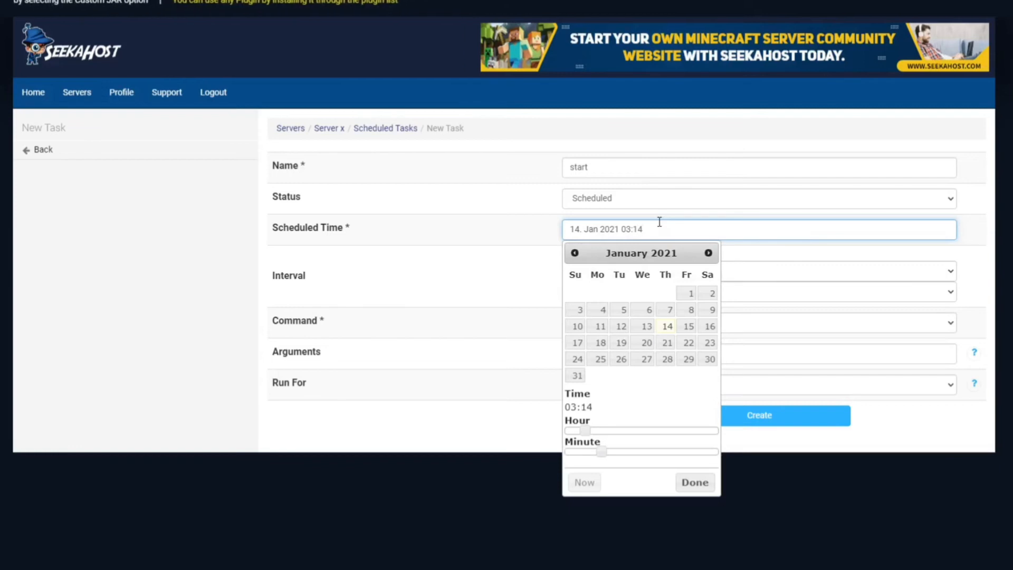
click(414, 284)
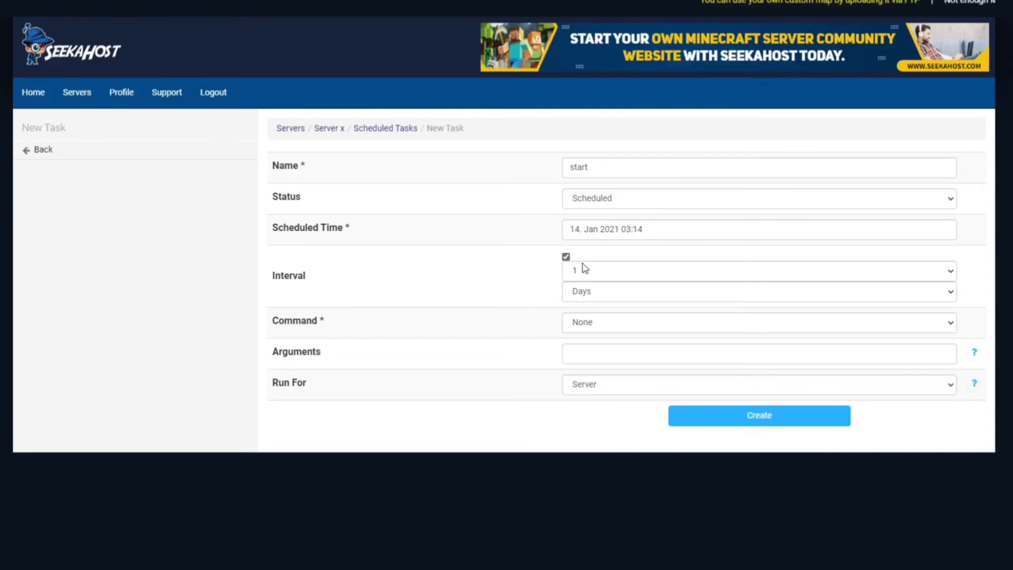
- Assign the Start command, create the start task and return to the list of scheduled tasks
click(654, 322)
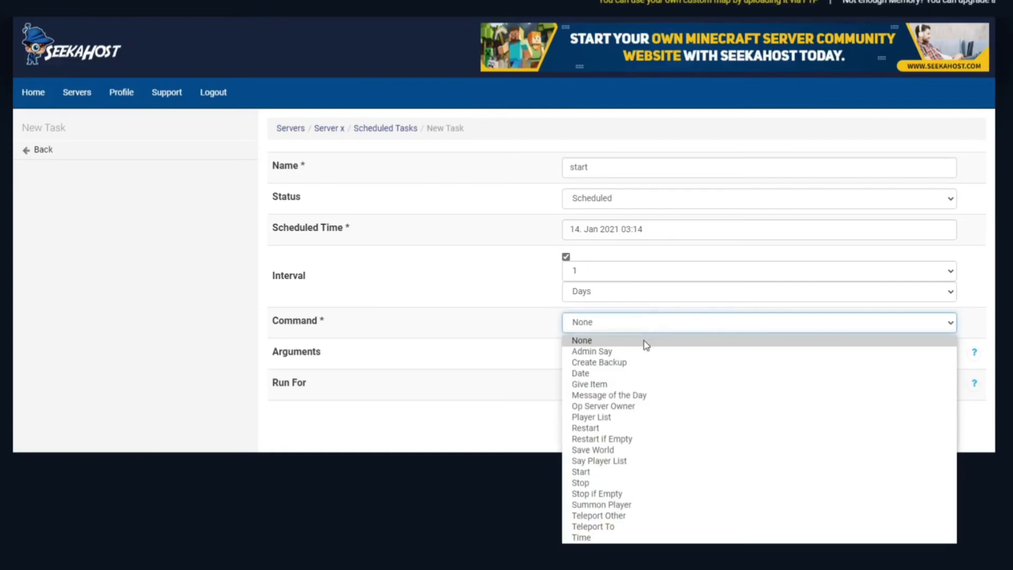
click(612, 472)
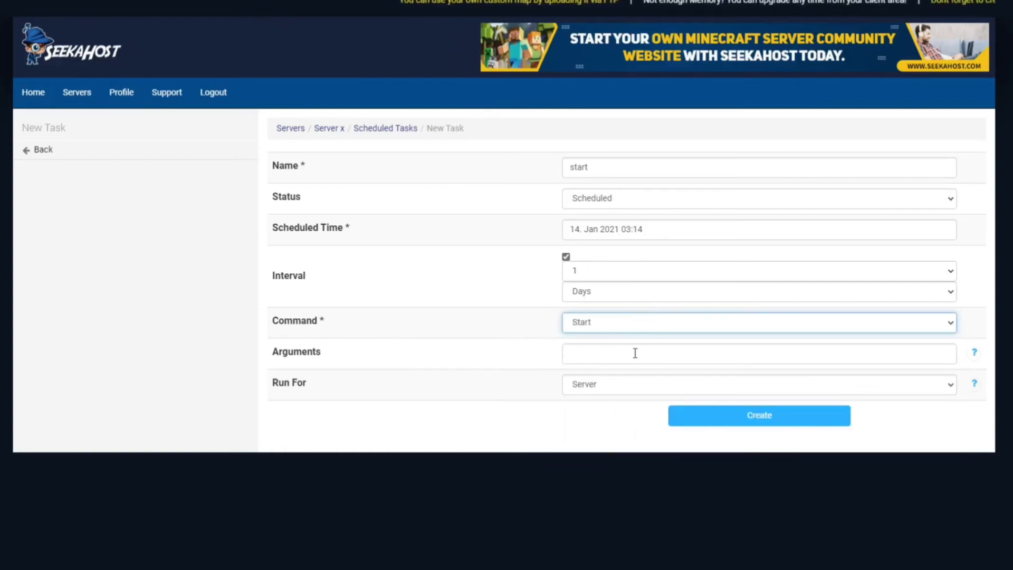
click(771, 425)
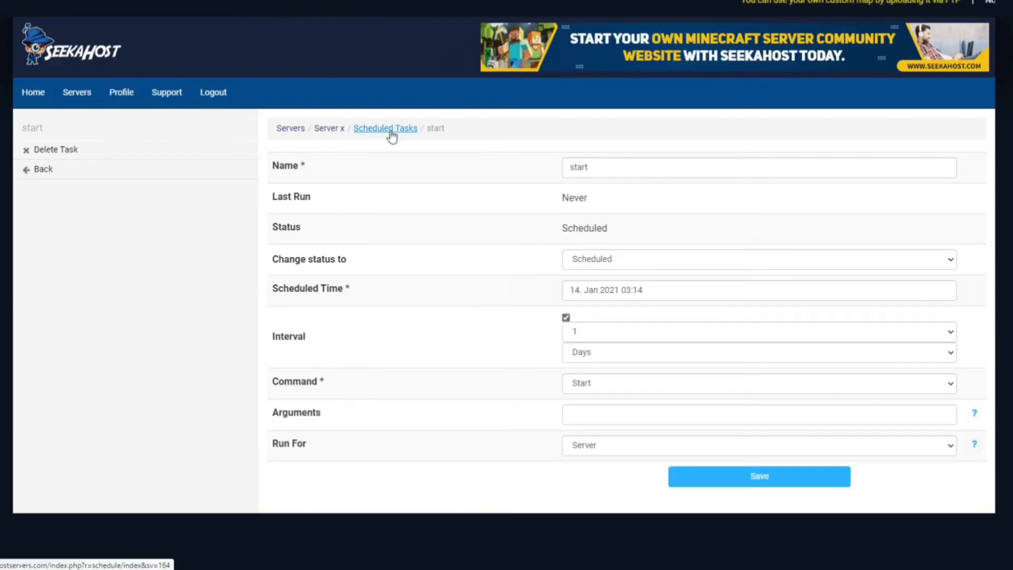
click(391, 133)
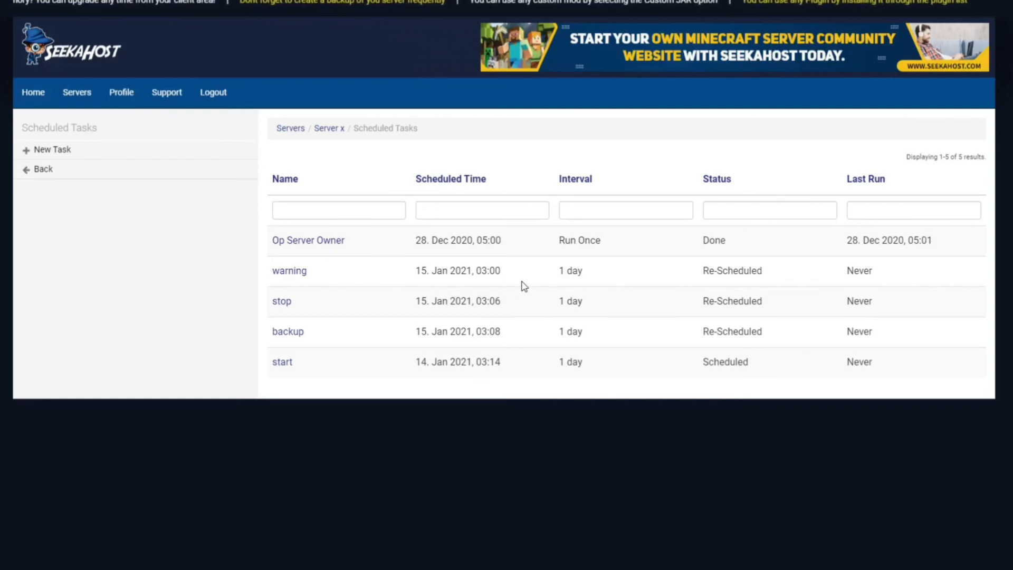
- Open the warning task and check which statuses it can be changed to, leaving it on Scheduled
click(302, 278)
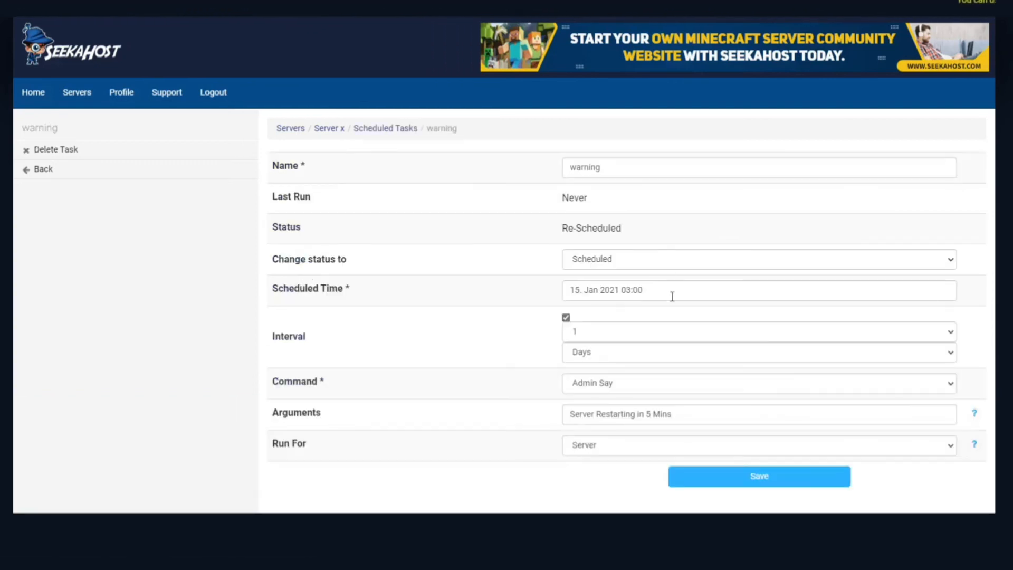
click(621, 258)
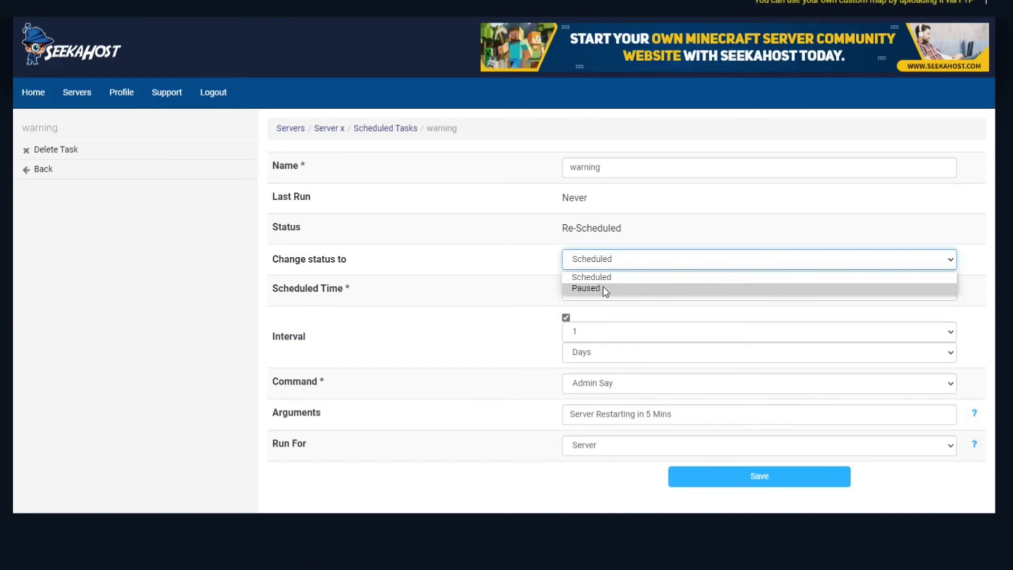
click(453, 255)
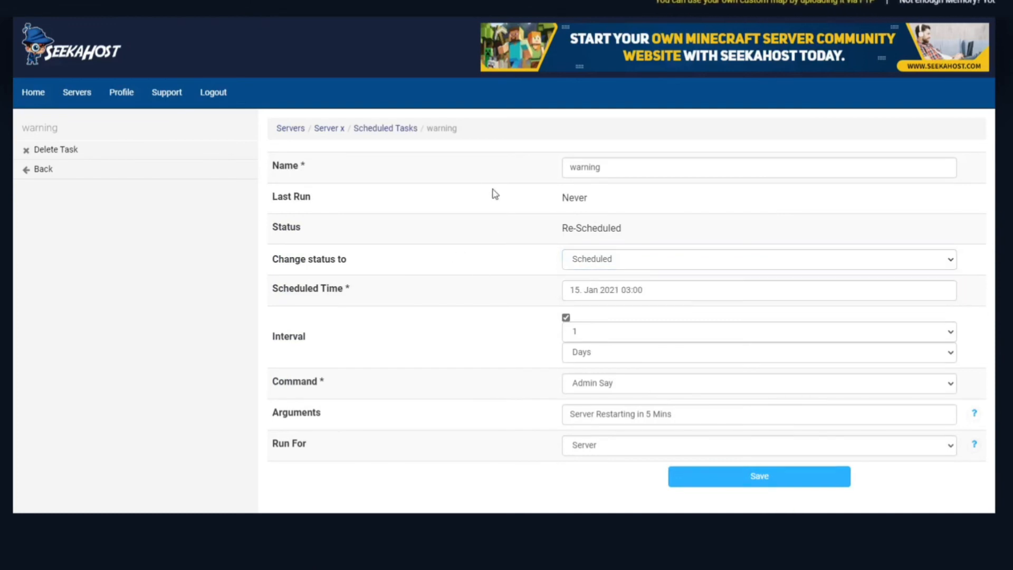